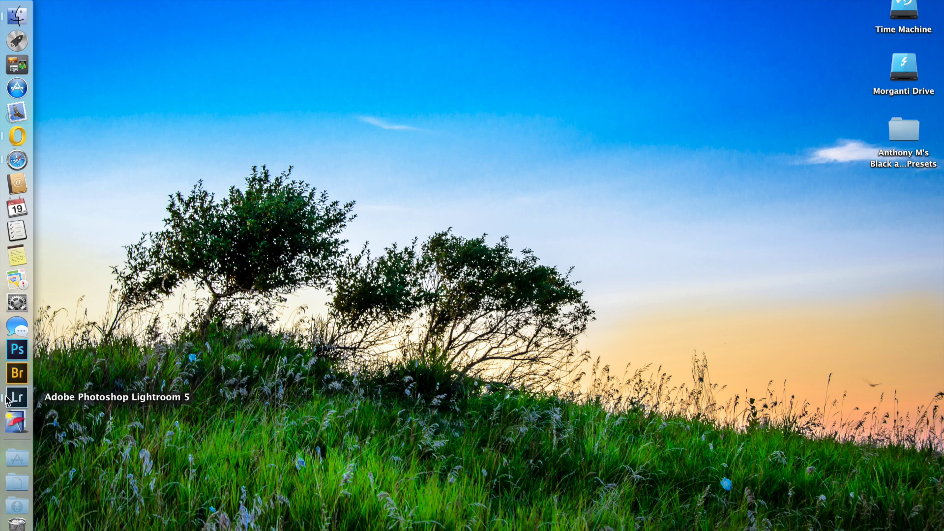
Launch Lightroom 5, re-expand the Develop Presets list, and bring up the preset folder options
click(18, 400)
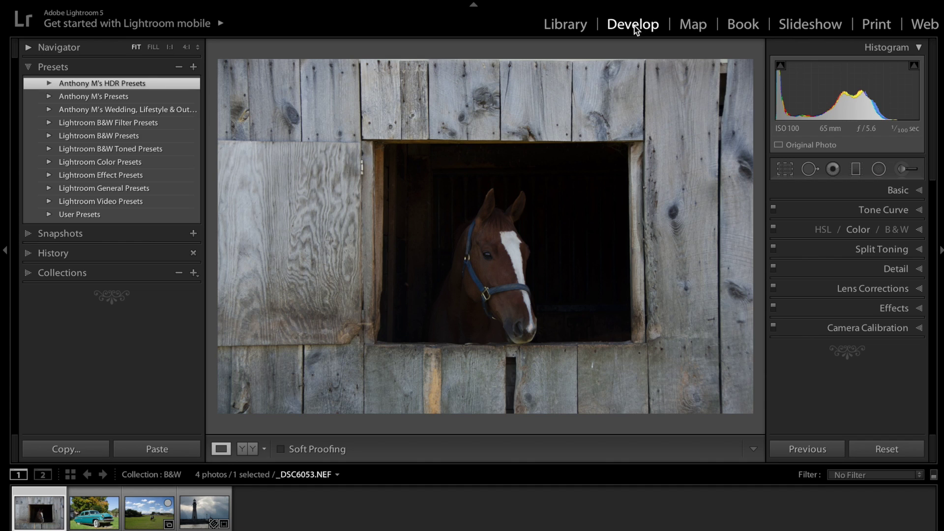
click(27, 68)
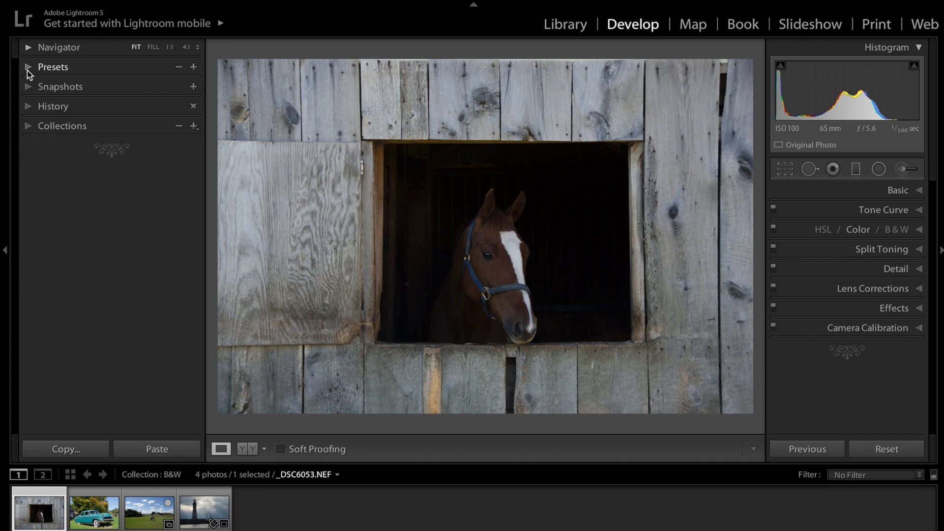
click(28, 68)
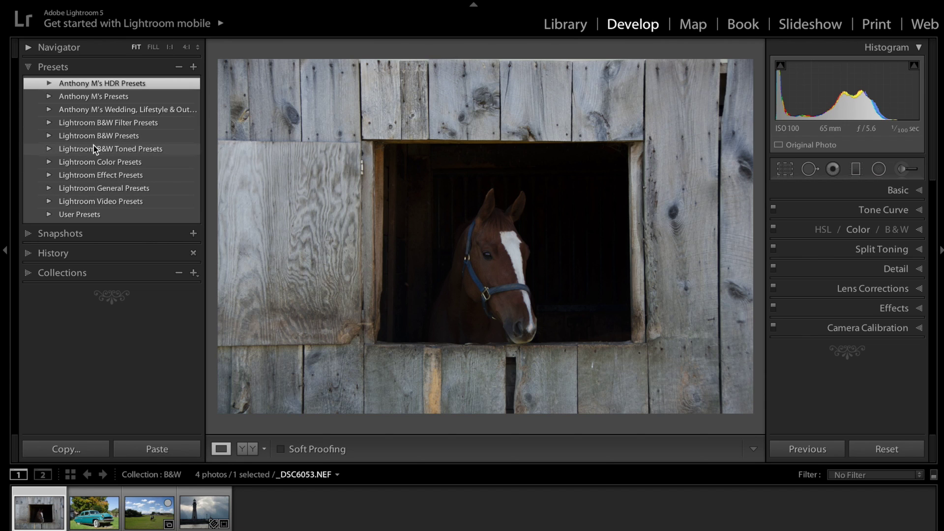
right_click(100, 82)
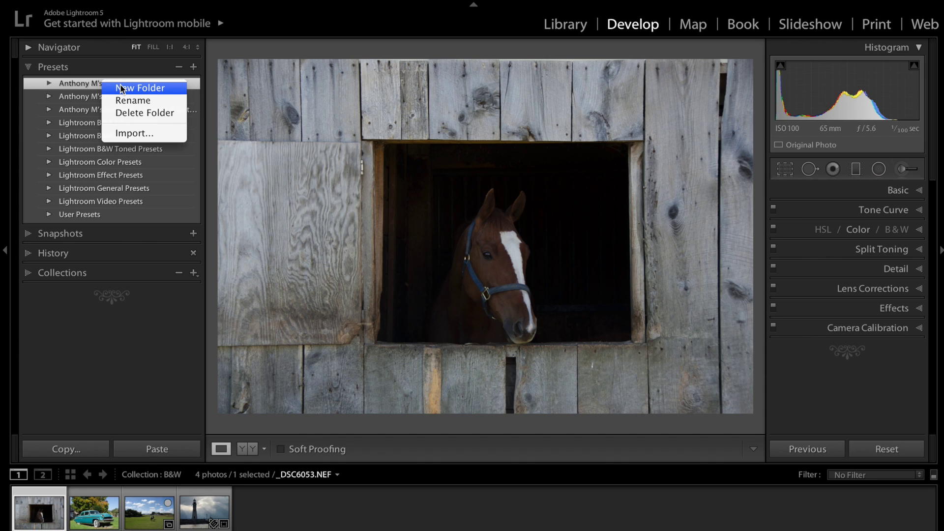
Create a new B&W presets folder with a pasted name and expand it
click(123, 88)
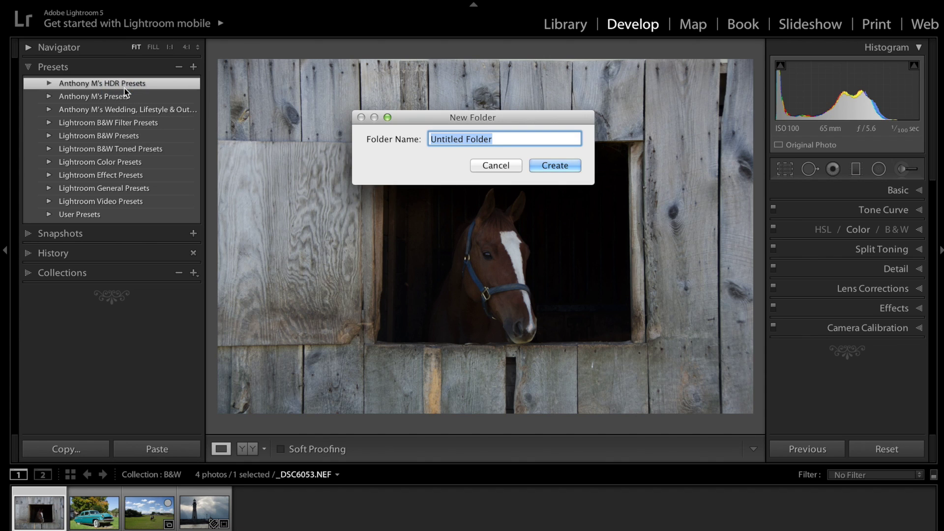
text(Anthony M's B&W Presets)
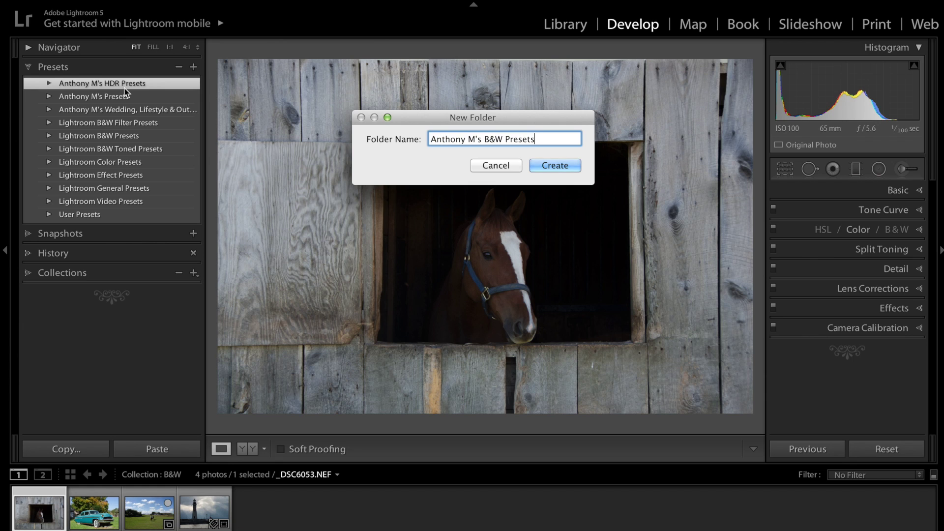
click(539, 168)
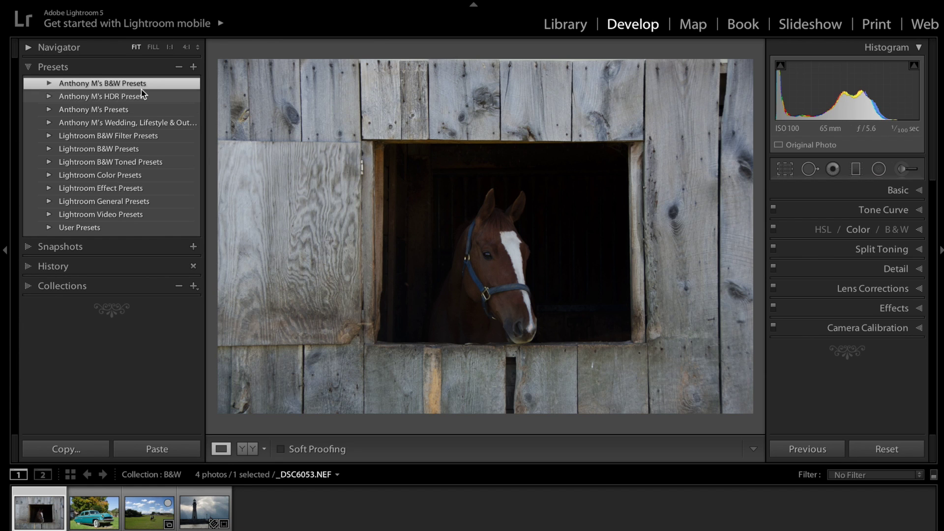
click(49, 83)
Import all black-and-white .lrtemplate files from the Desktop presets folder into the new folder
right_click(144, 86)
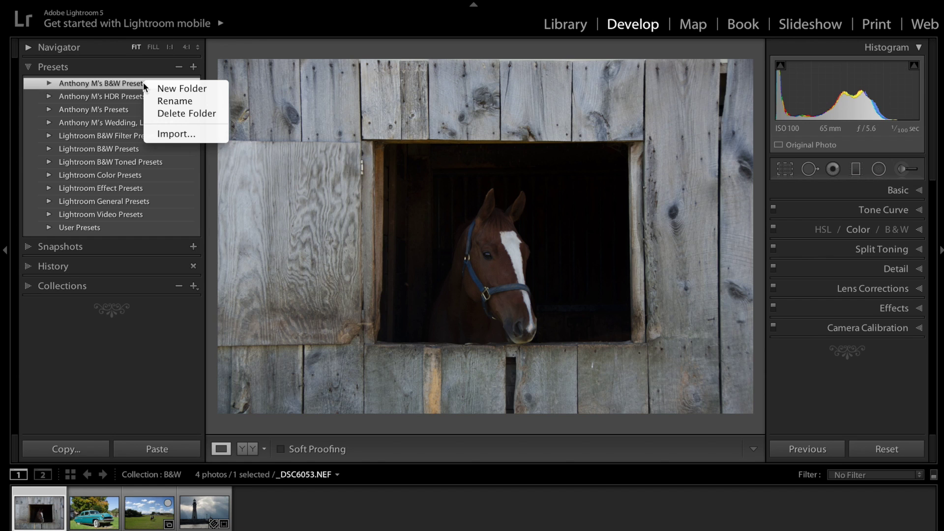
click(172, 133)
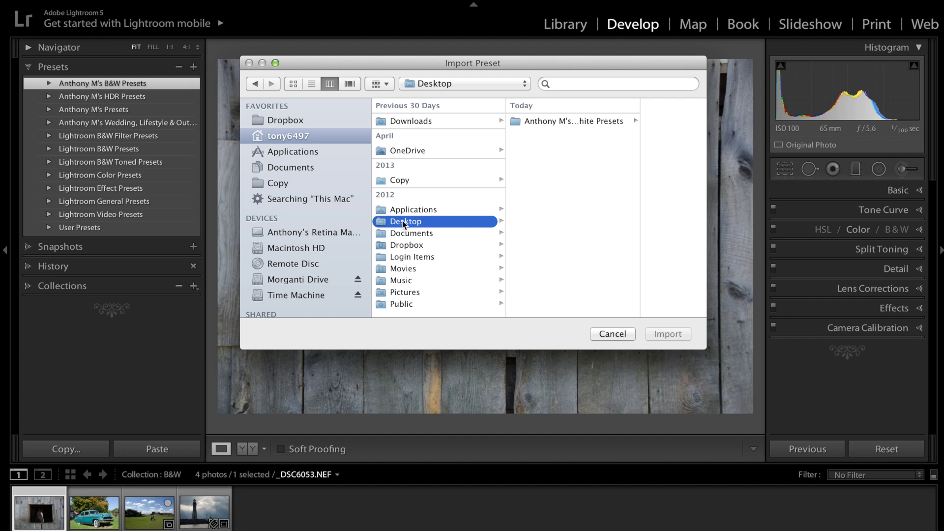
click(535, 121)
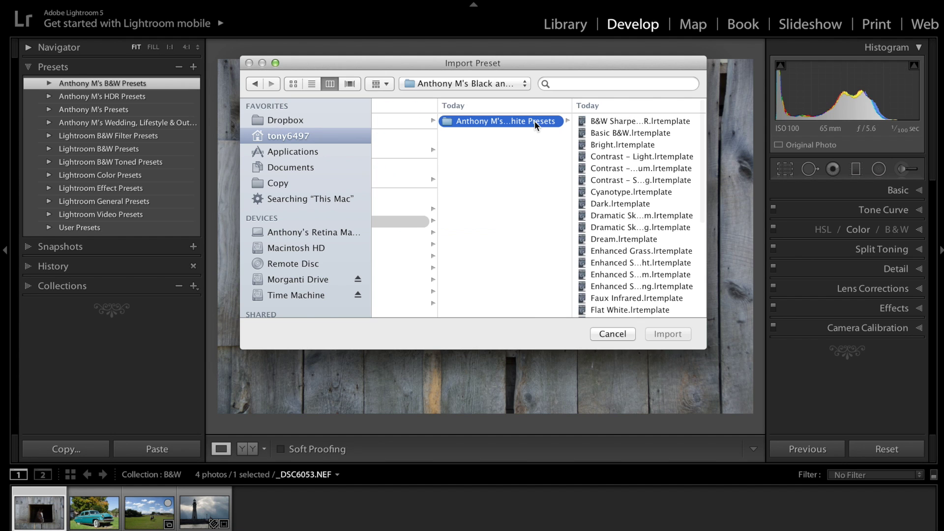
scroll(624, 219, down, 5)
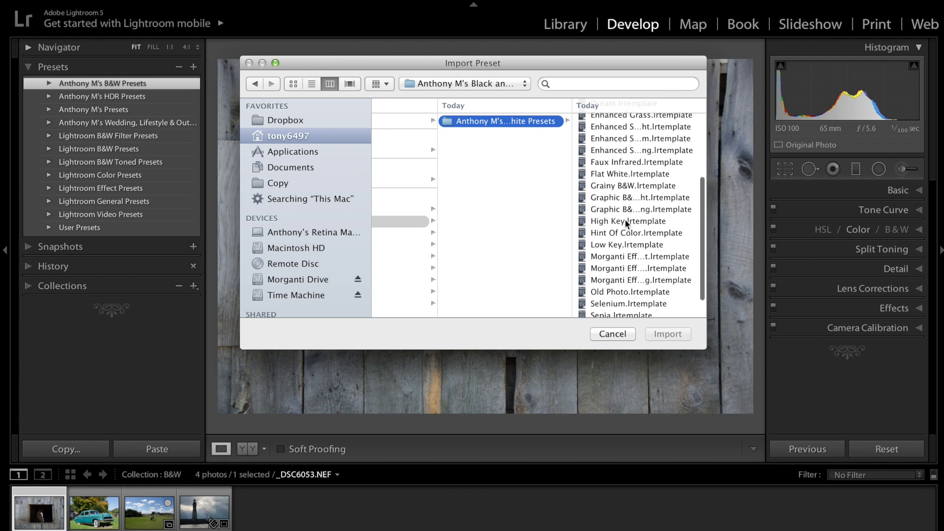
scroll(626, 224, up, 5)
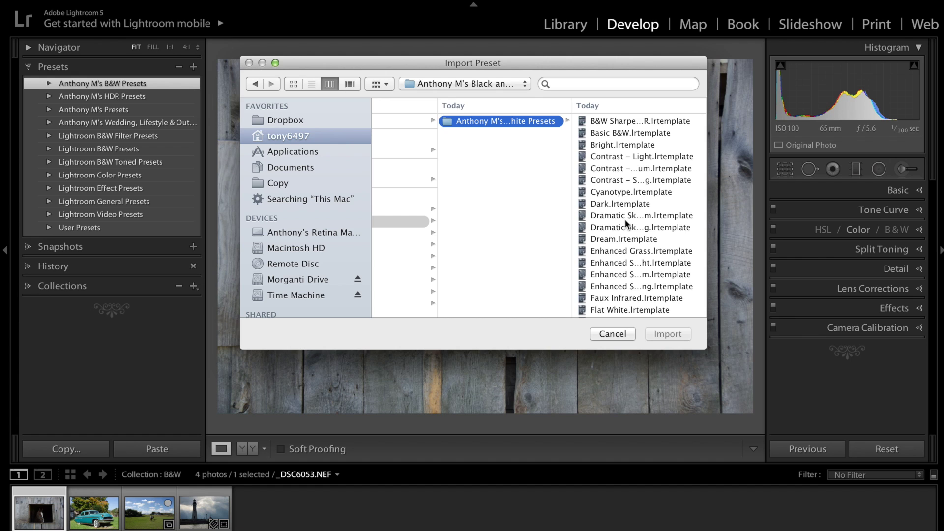
click(602, 121)
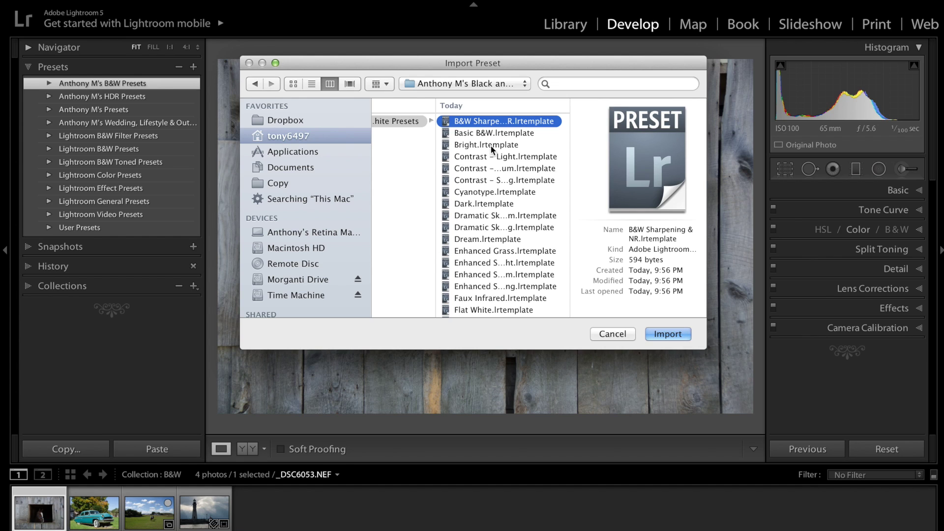
key(super+a)
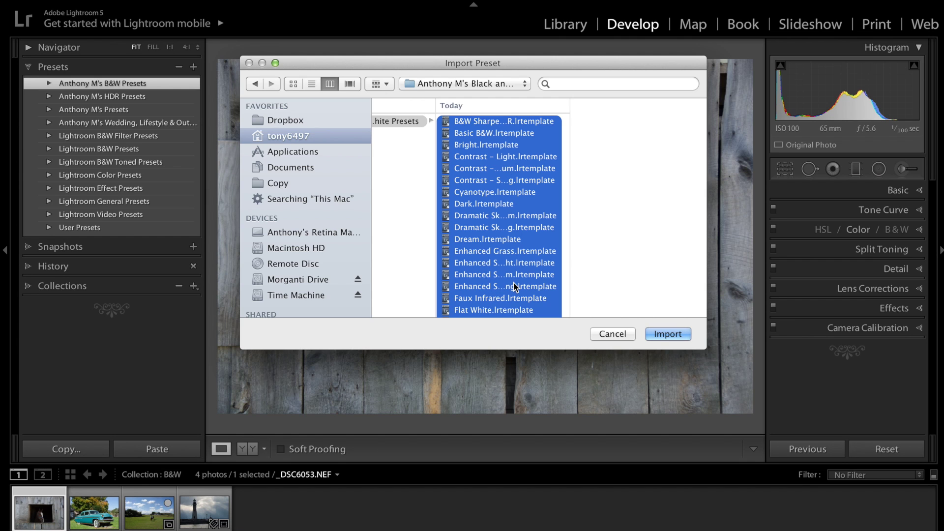
click(655, 335)
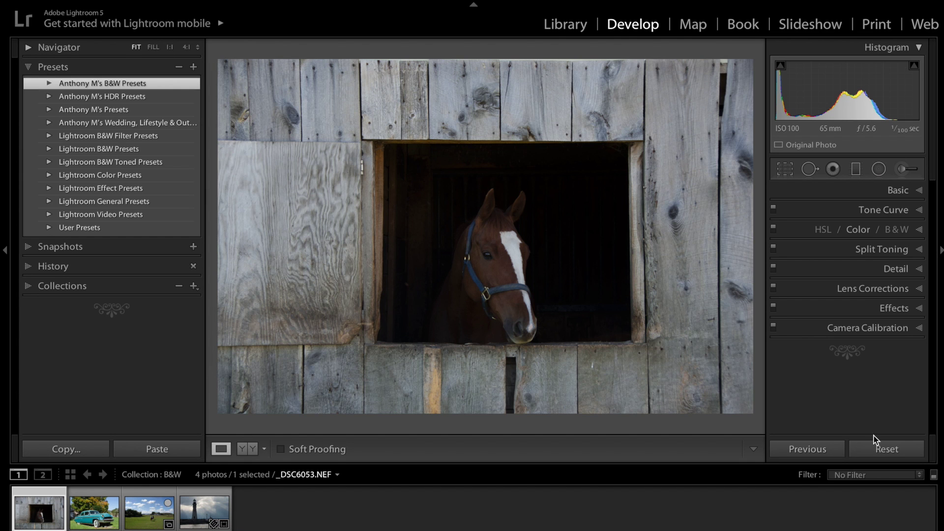
Reset the horse photo to original colour and show the imported presets, Basic B&W through Washed Out
click(883, 449)
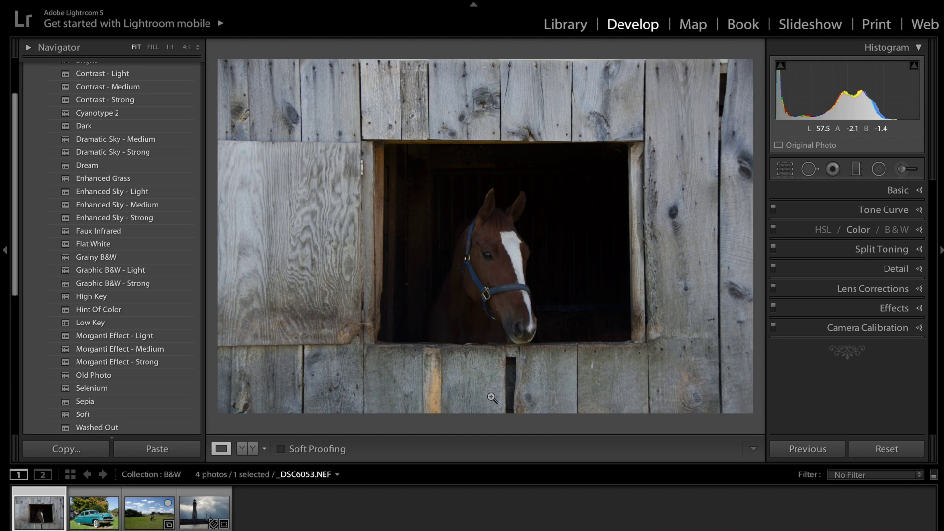
scroll(143, 198, up, 2)
scroll(142, 198, up, 3)
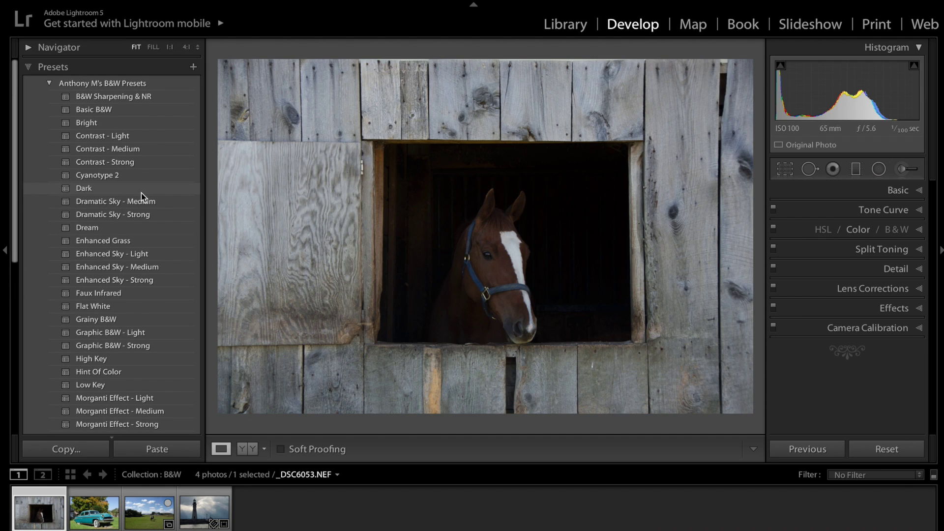
click(50, 84)
click(49, 85)
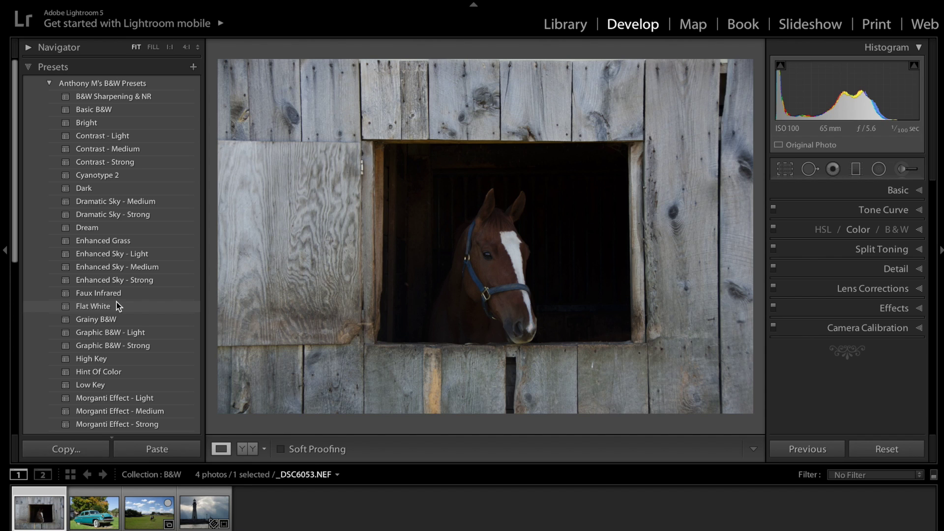
scroll(111, 276, down, 5)
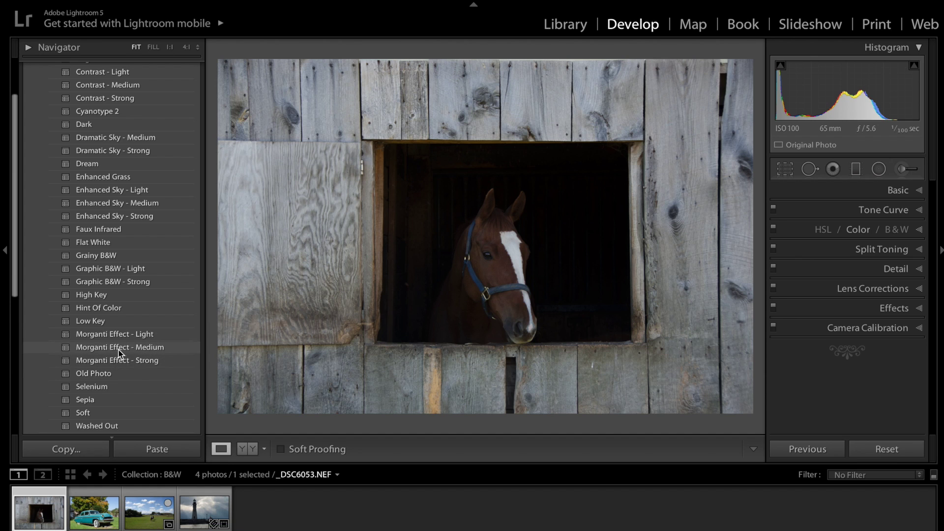
Settle the horse on Morganti Effect - Medium, then give the teal car Graphic B&W - Strong
click(115, 335)
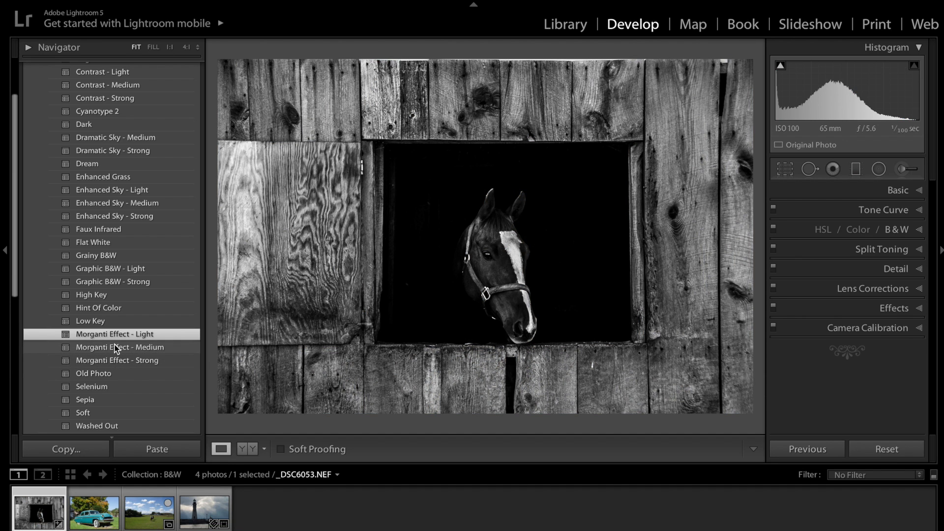
click(116, 347)
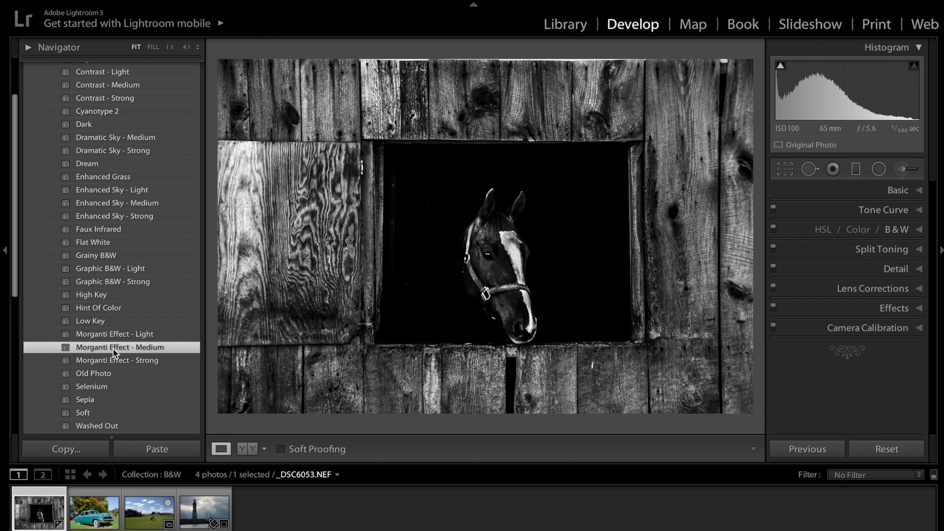
click(113, 361)
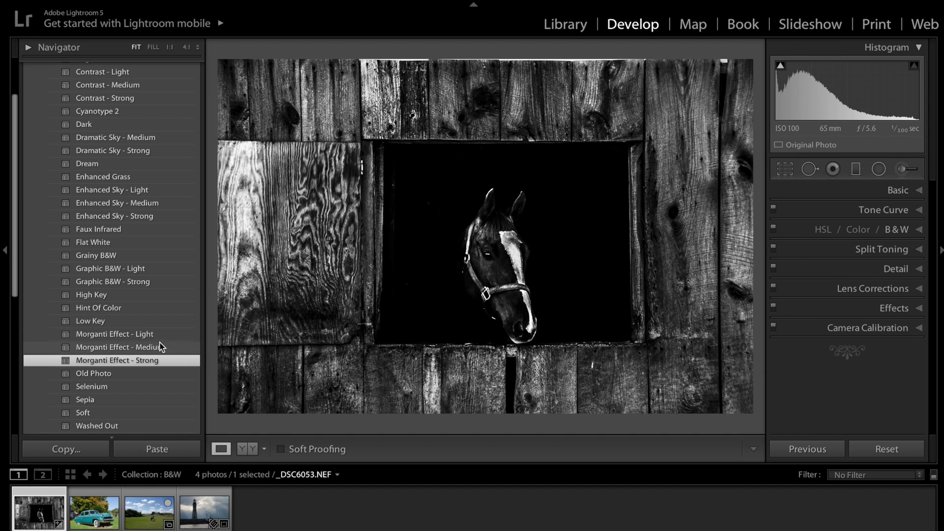
click(134, 347)
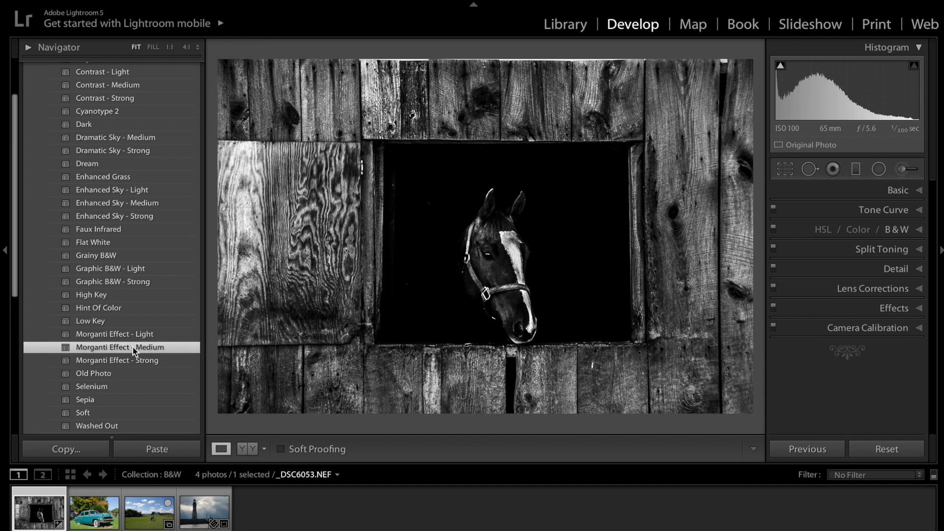
click(100, 516)
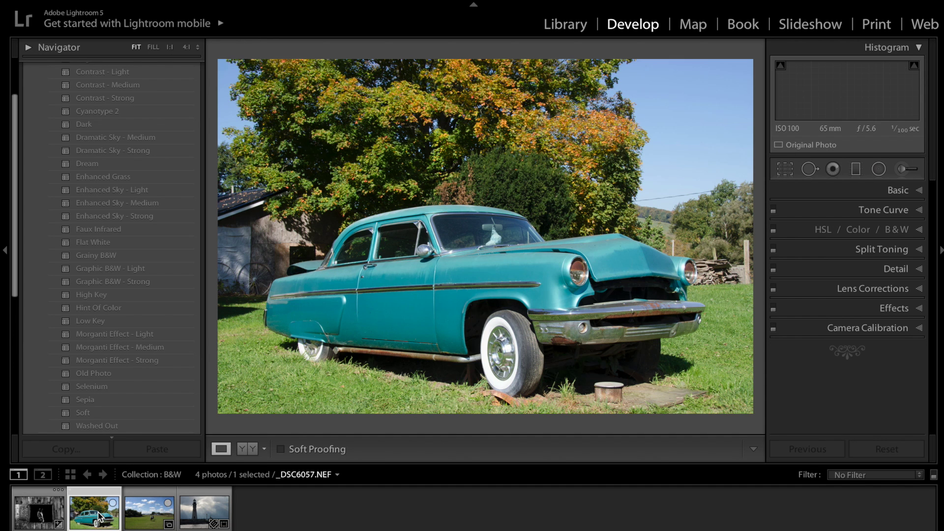
click(99, 281)
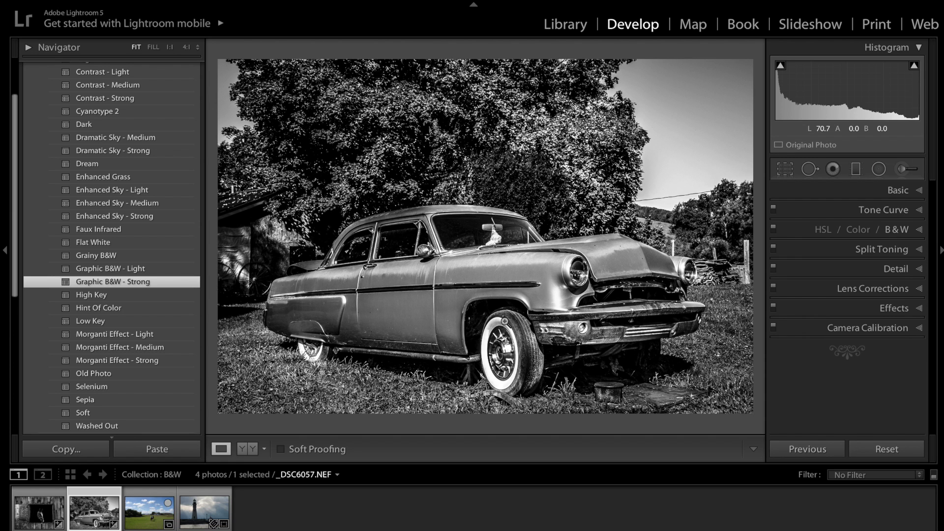
Compare the black-and-white car edit against its original colour version using Before/After
key(backslash)
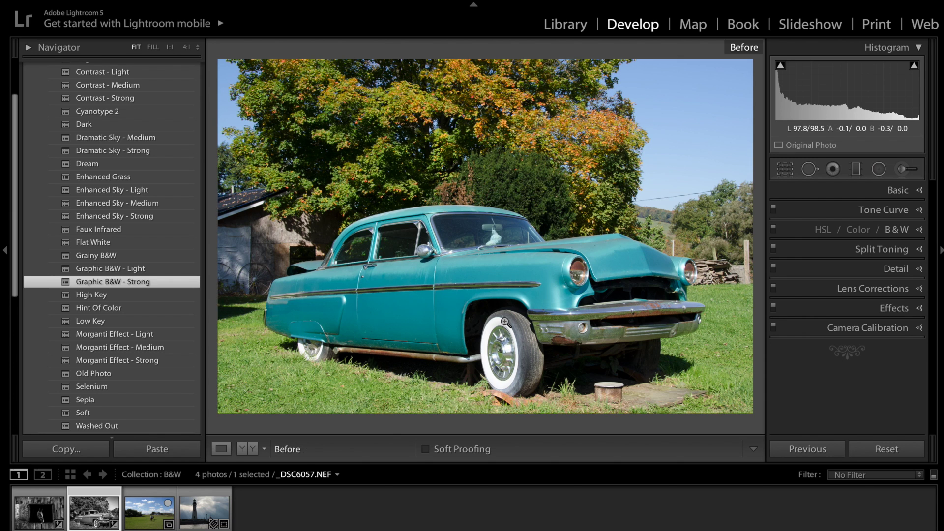
key(backslash)
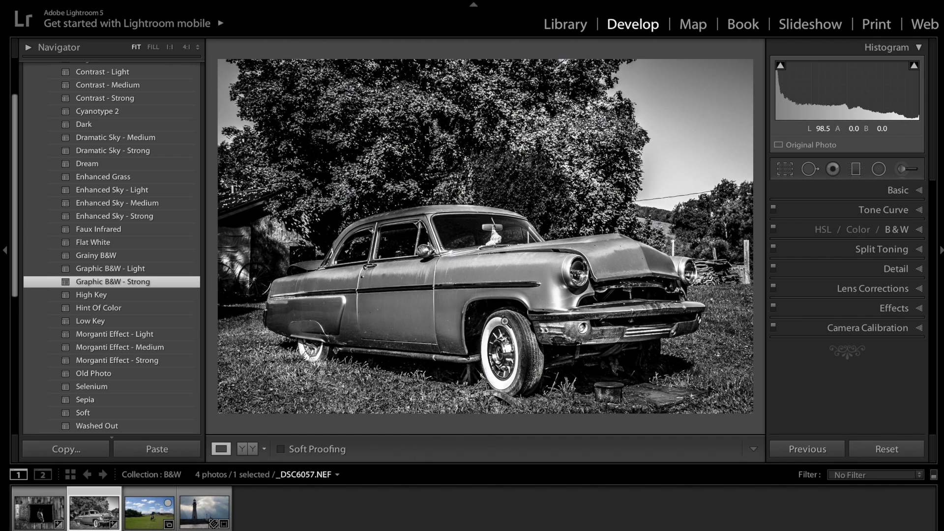
Give the riders-in-the-field photo Enhanced Sky - Light, then Enhanced Sky - Medium
click(150, 516)
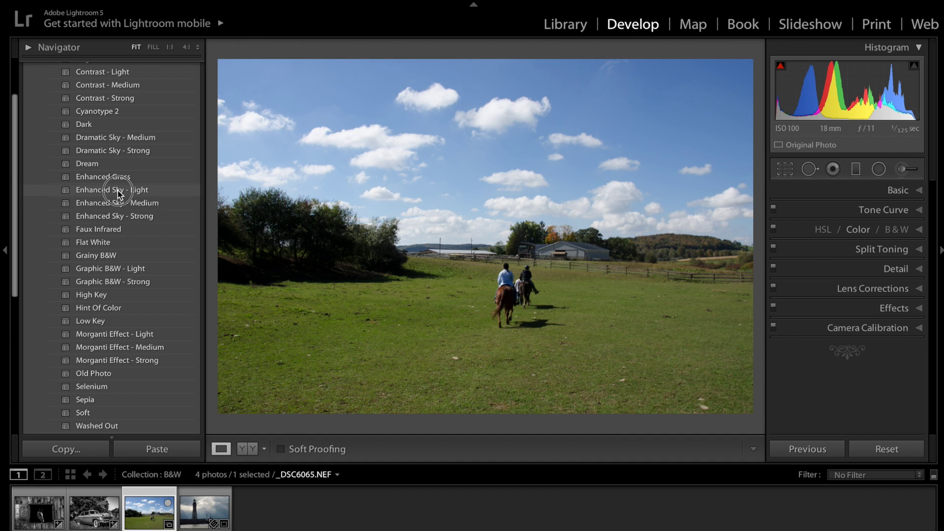
click(117, 191)
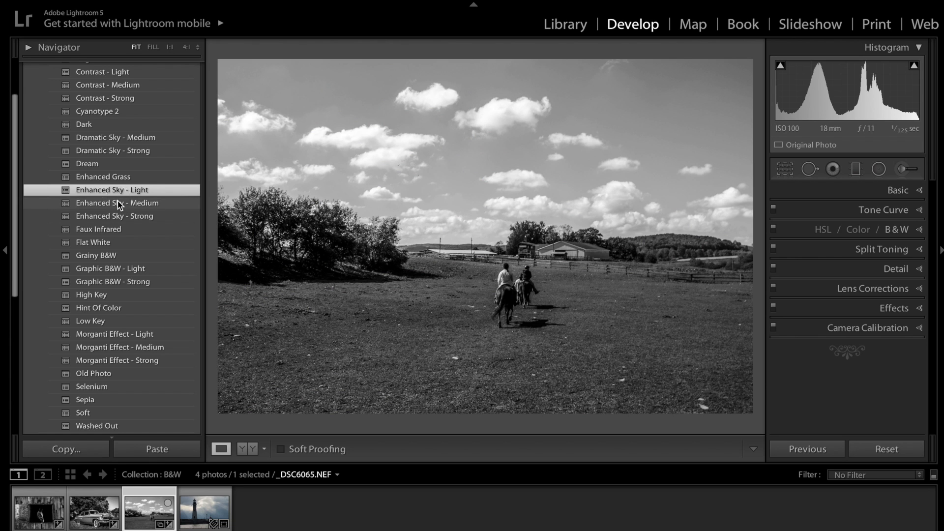
click(119, 203)
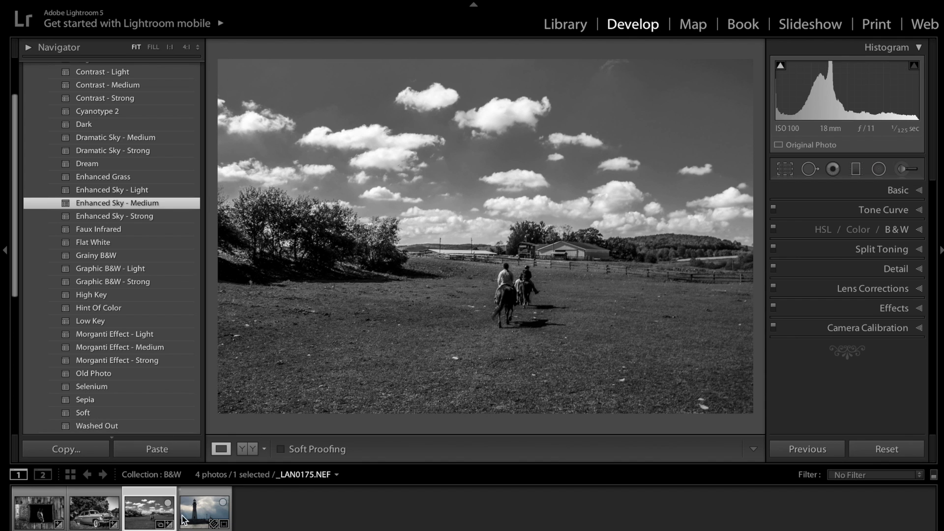
click(196, 520)
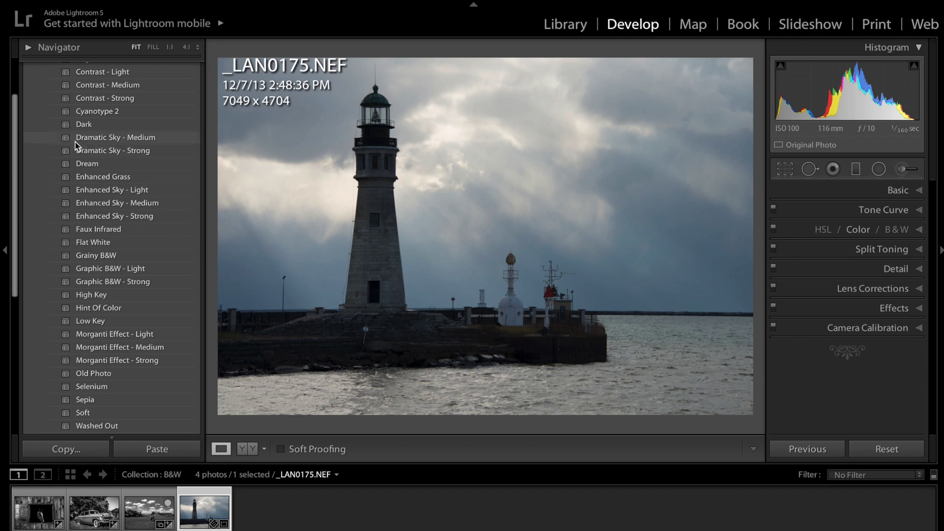
Apply Dramatic Sky - Medium, then Dramatic Sky - Strong, to the lighthouse photo
click(107, 140)
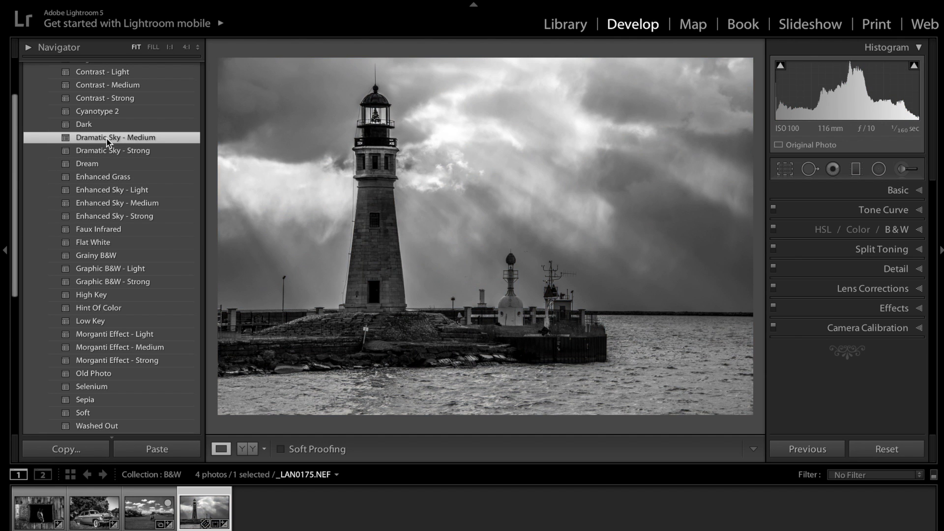
click(111, 152)
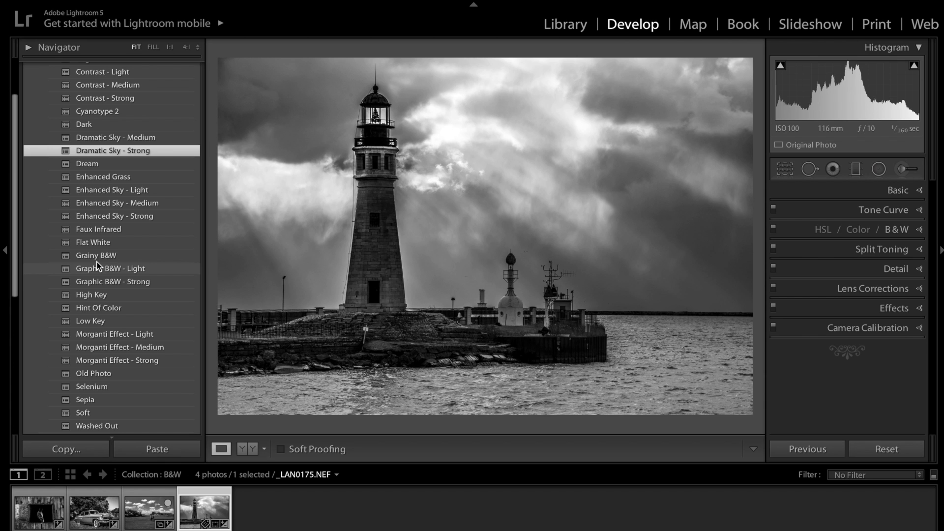
Add the B&W Sharpening & NR preset to the lighthouse photo _LAN0175.NEF
scroll(98, 266, up, 4)
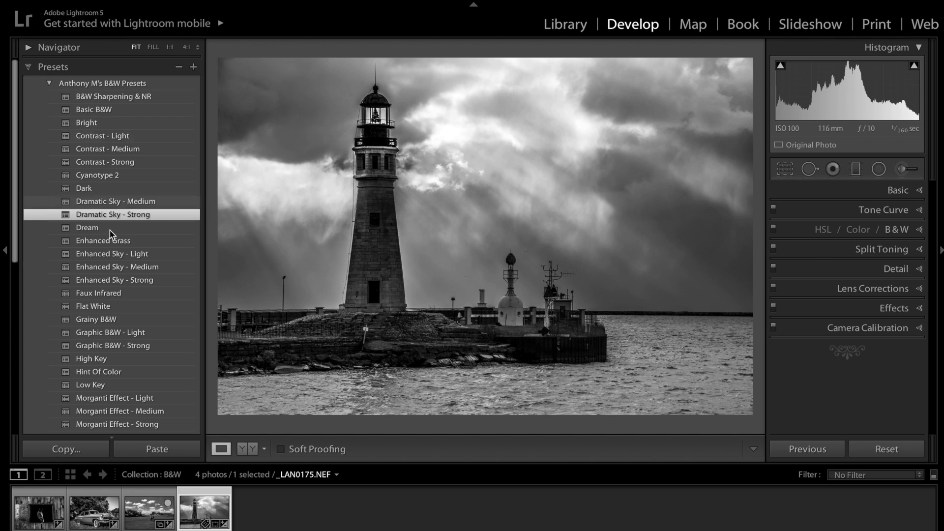
click(109, 98)
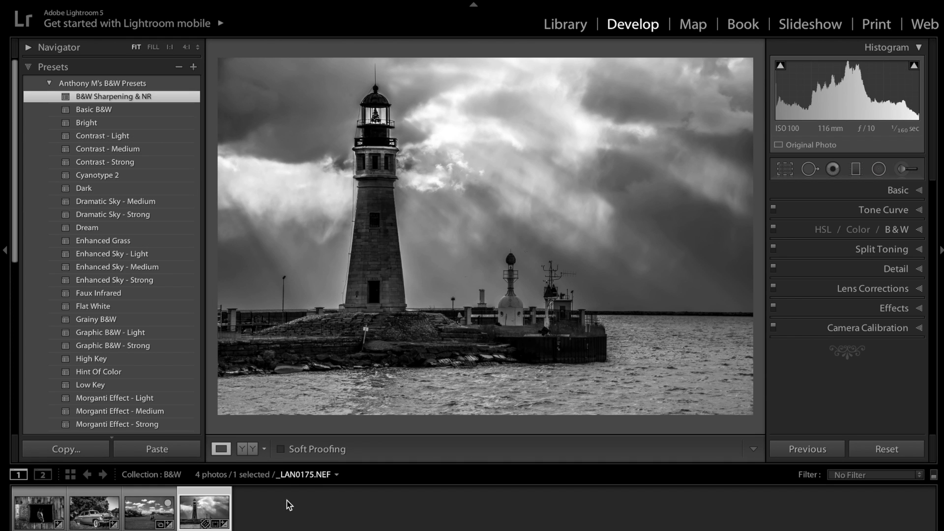
Reset the field photo _DSC6065.NEF and apply Enhanced Sky - Strong to it
click(149, 511)
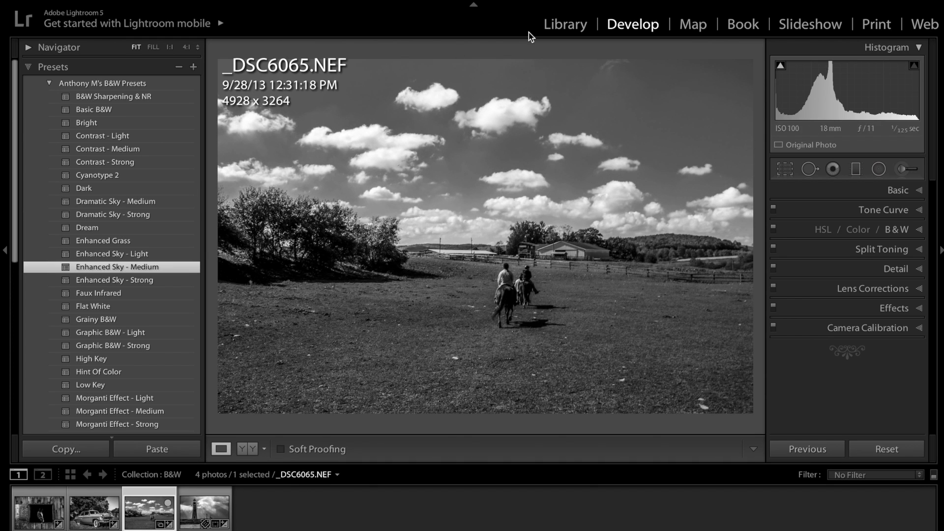
click(884, 449)
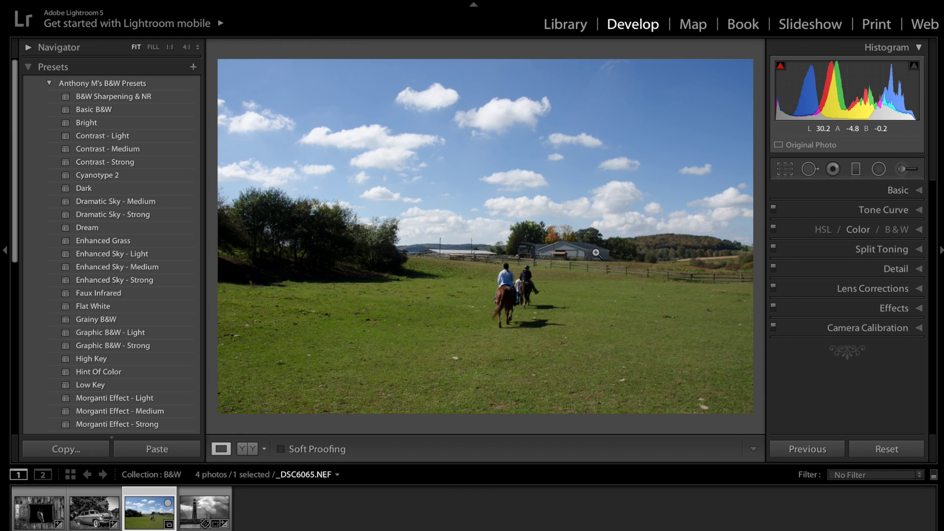
click(93, 279)
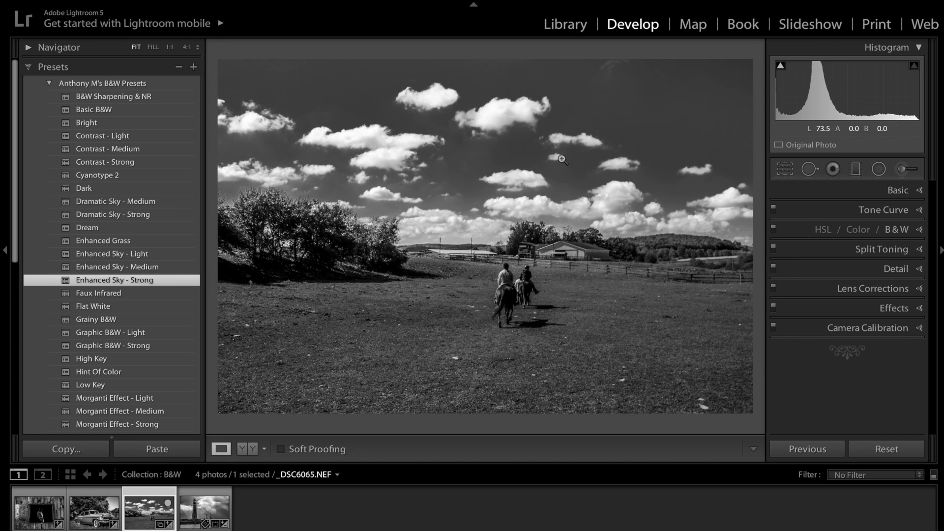
Expand the Basic panel to show the field photo's Contrast +38, Highlights −100, Shadows +100 and Clarity +41
click(906, 190)
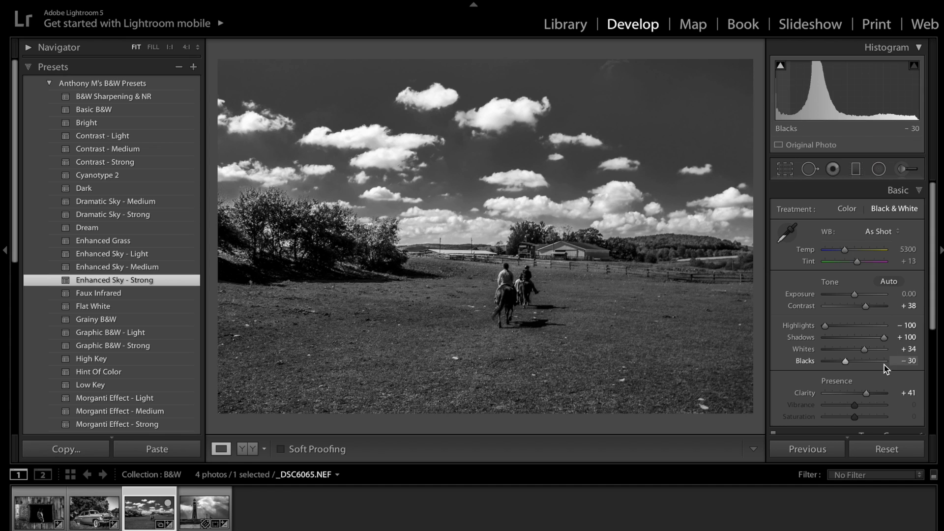
Collapse the Basic panel so all adjustment groups for the black-and-white field photo are closed
click(911, 192)
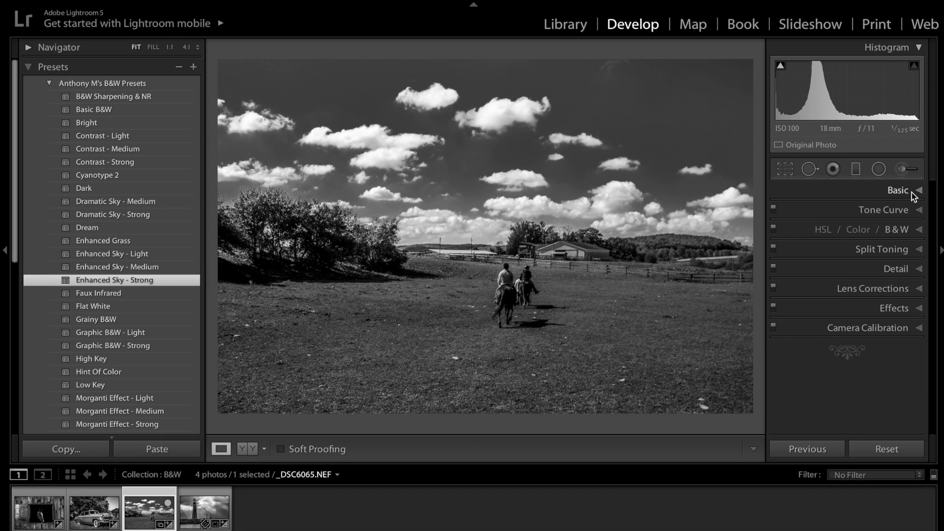